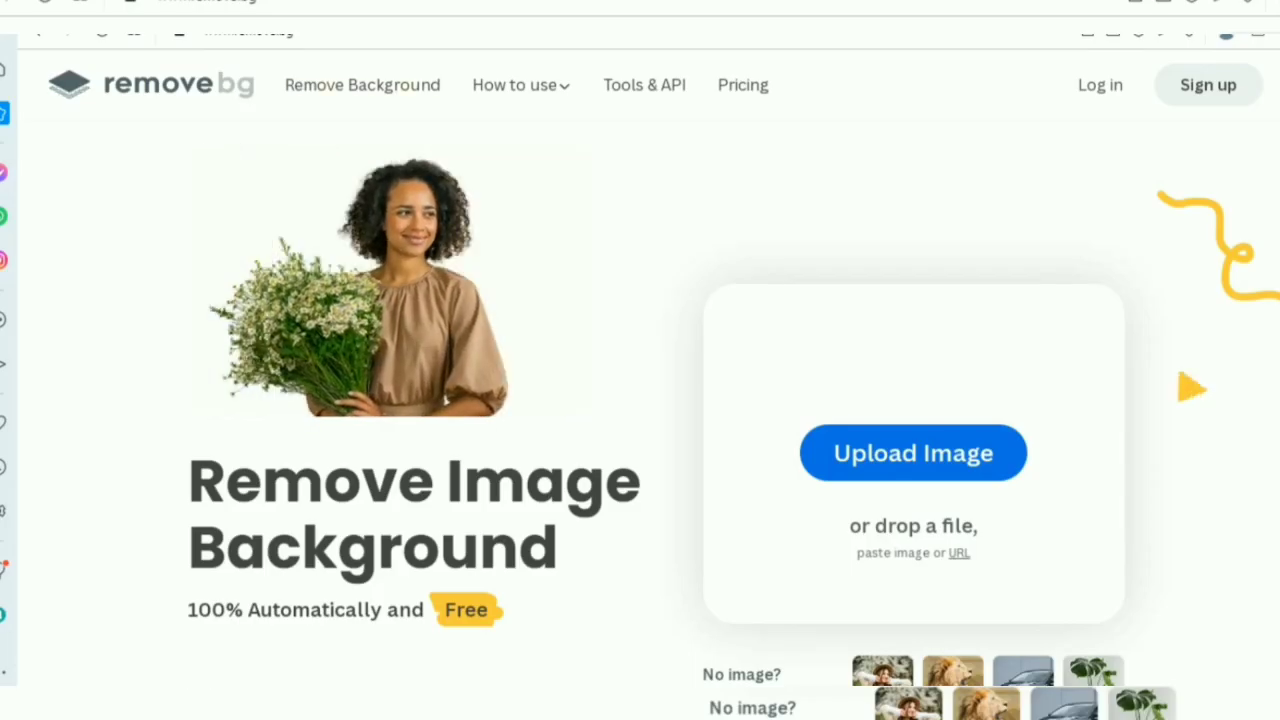
# Step: Upload the "unnamed" logo image from the computer to remove.bg to have its background removed
pyautogui.click(913, 453)
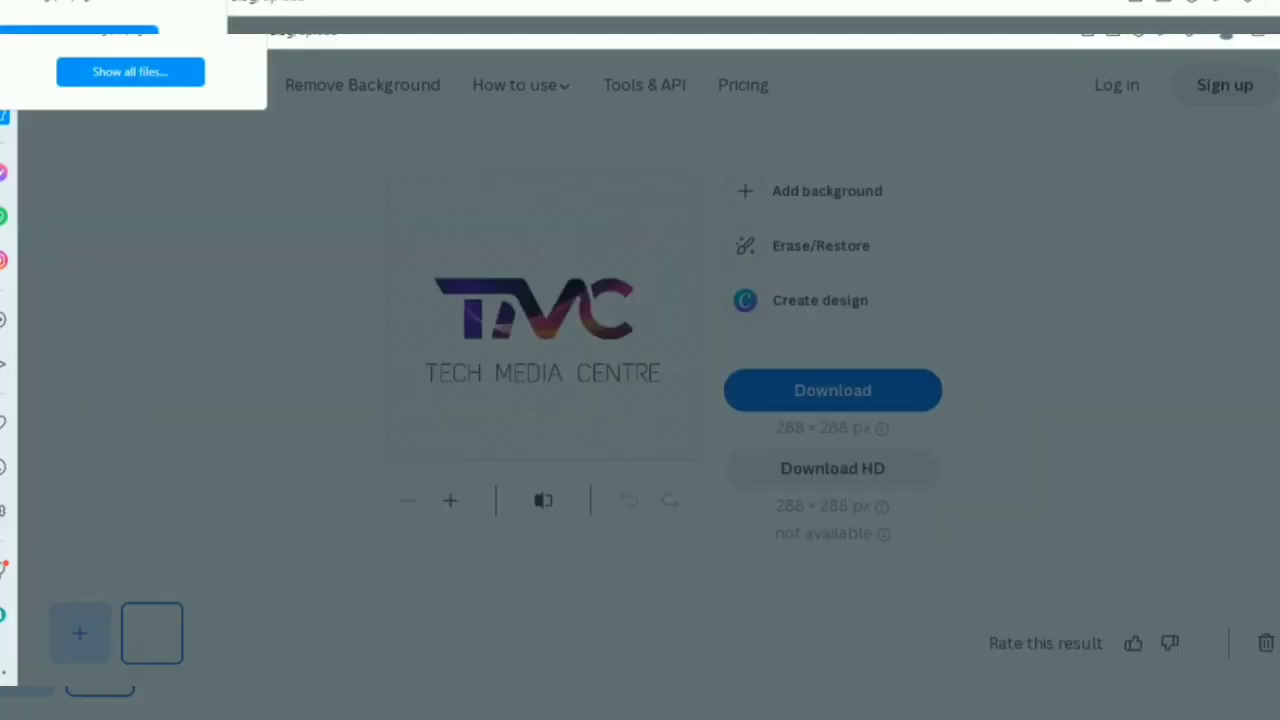
pyautogui.click(130, 72)
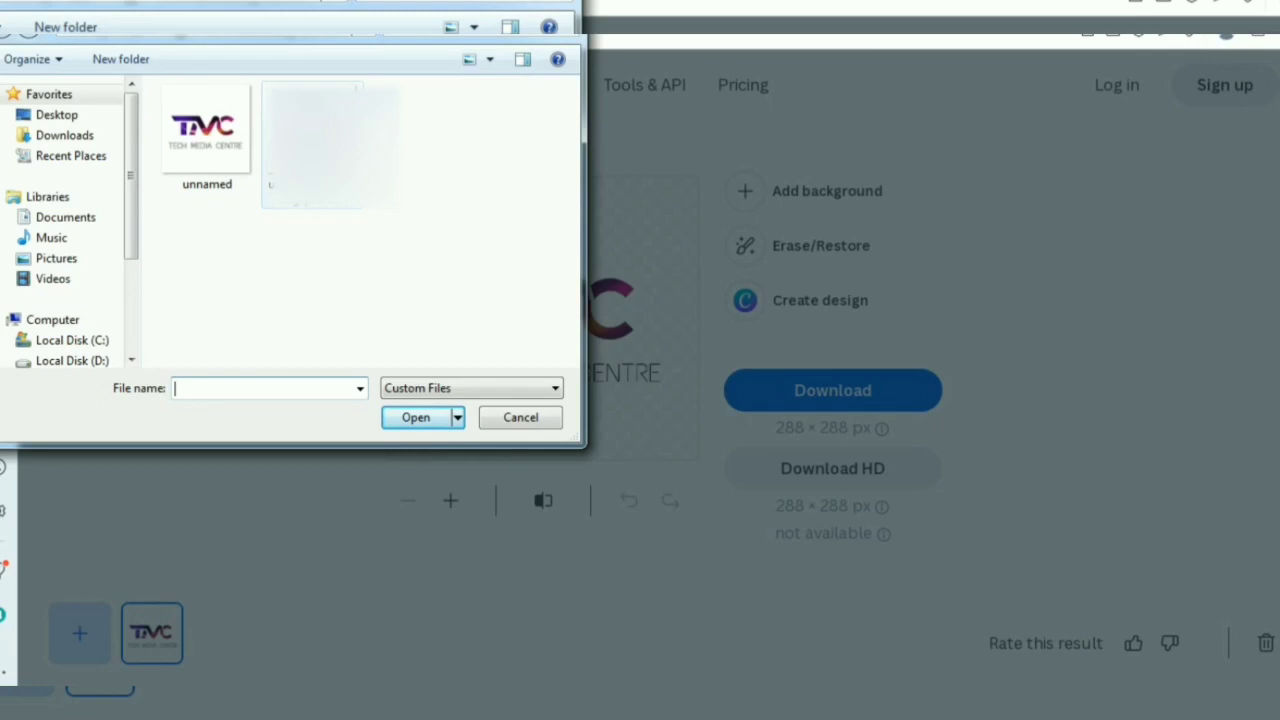
pyautogui.click(207, 138)
pyautogui.click(416, 418)
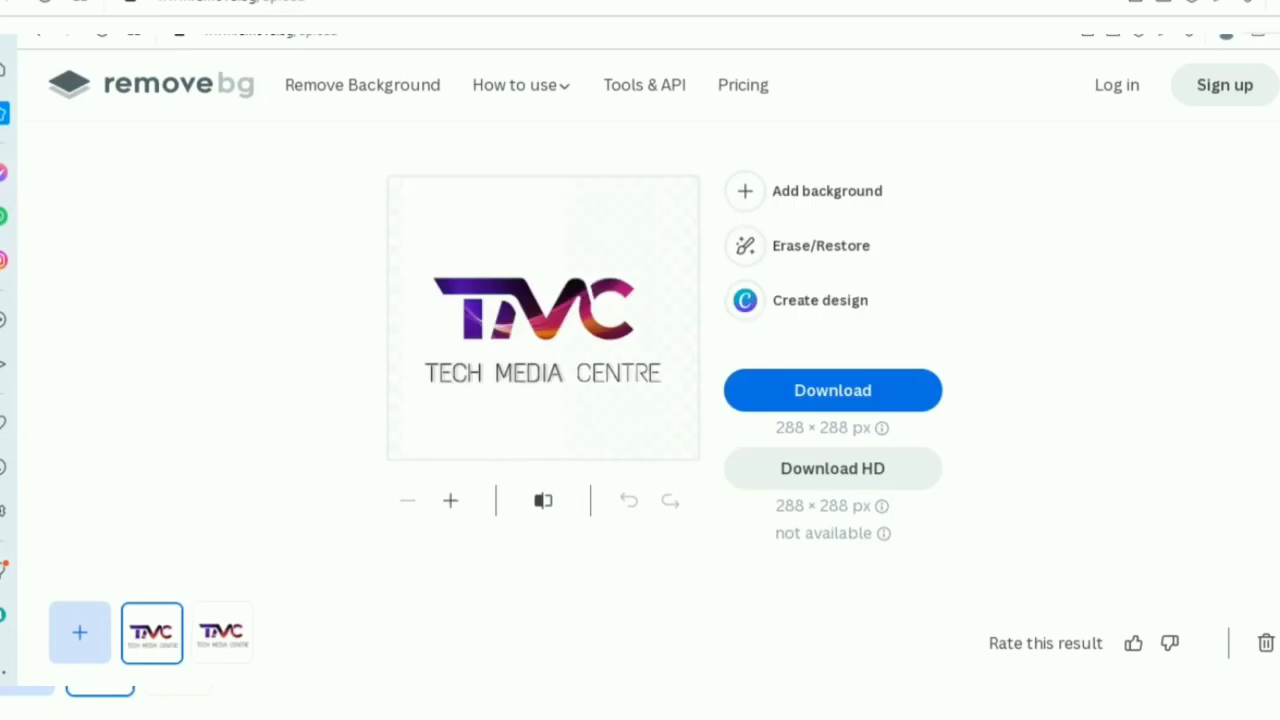
# Step: Switch to Jitter, create a new file and insert the unnamed-removebg-preview image into its scene
pyautogui.click(120, 4)
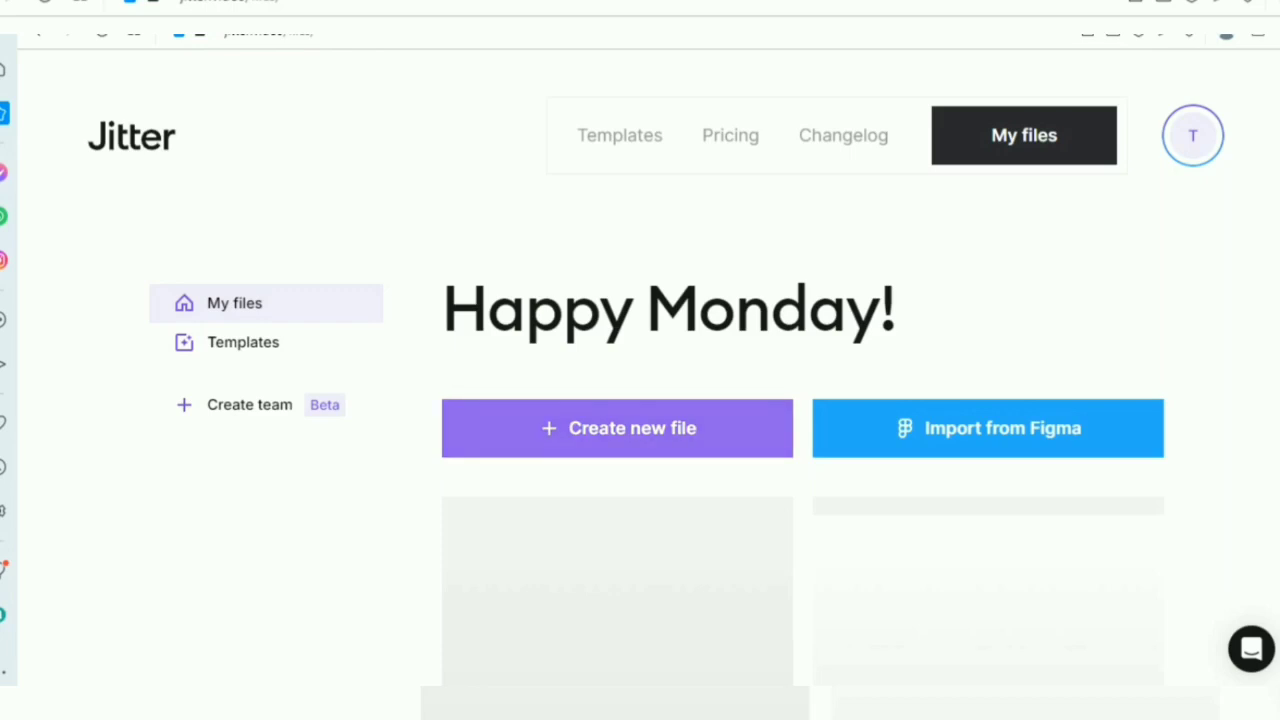
pyautogui.click(617, 428)
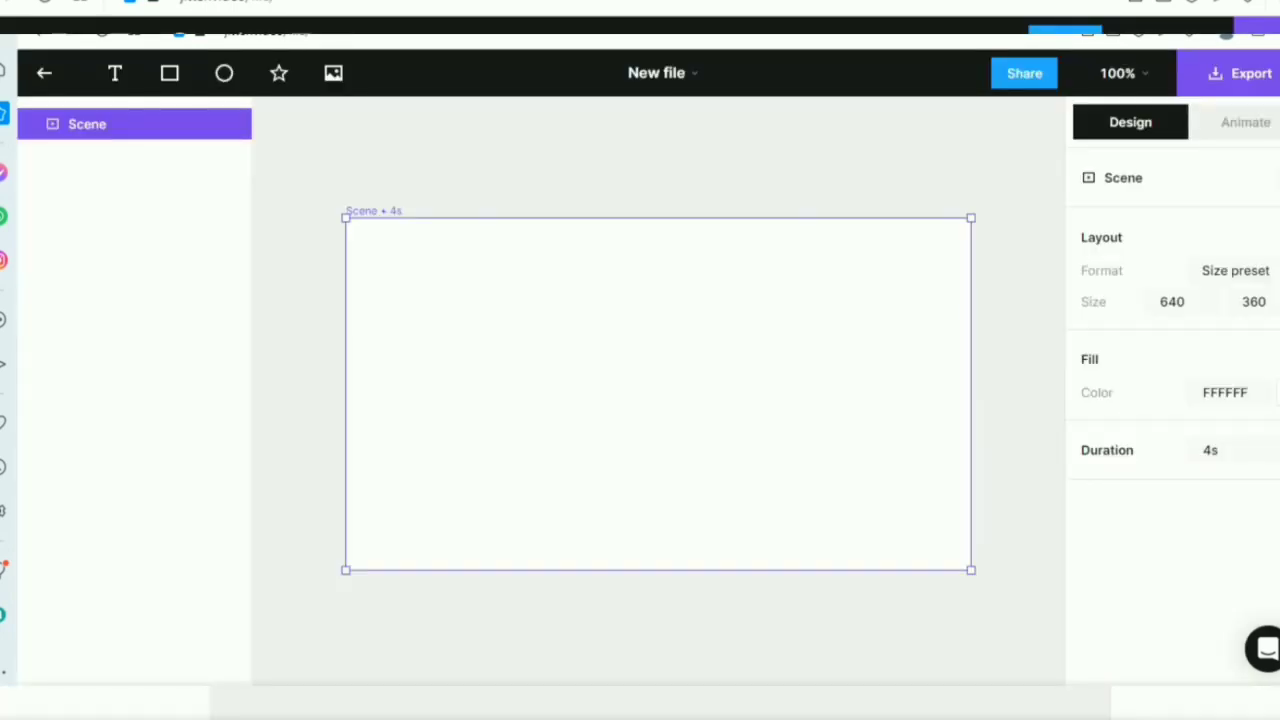
pyautogui.click(333, 73)
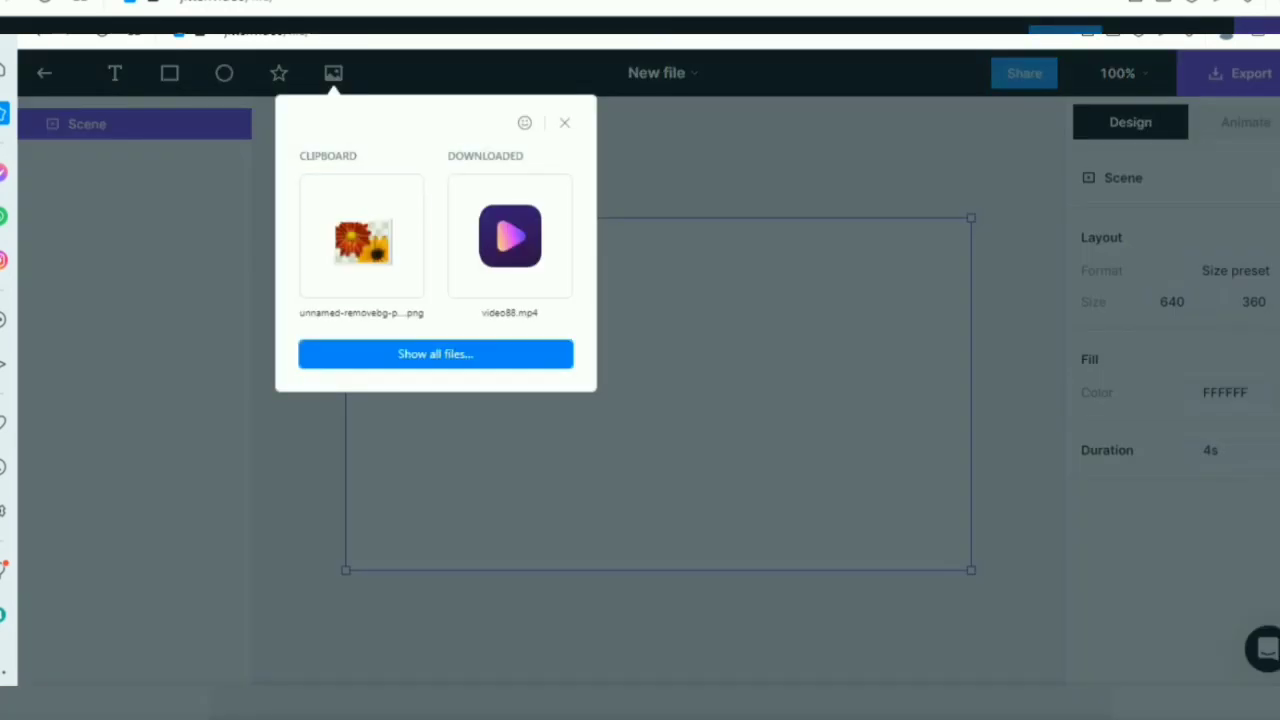
pyautogui.click(436, 354)
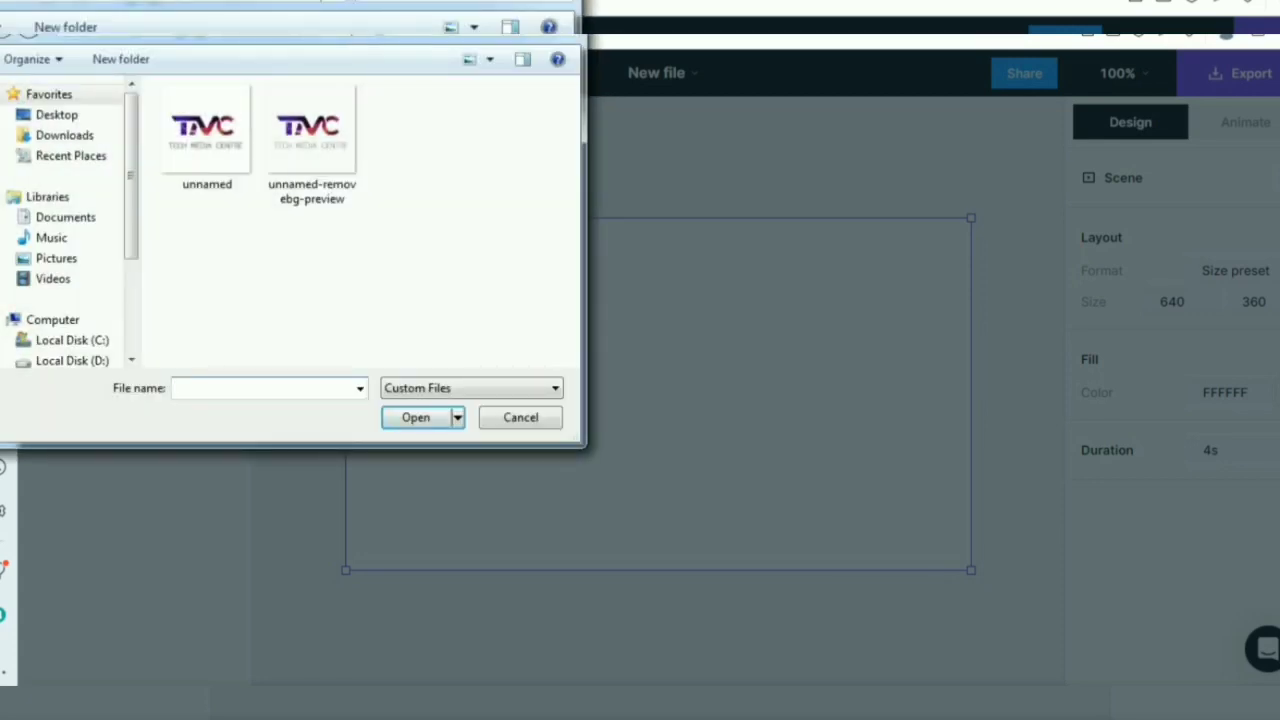
pyautogui.click(312, 145)
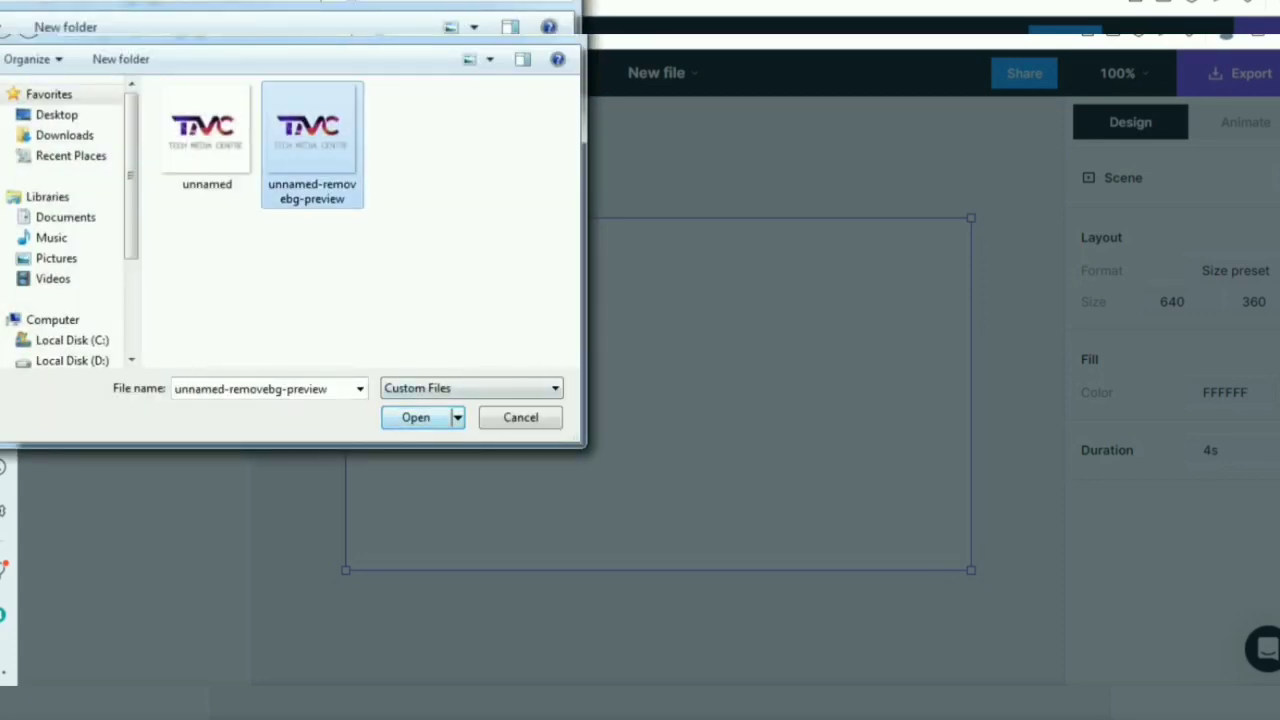
pyautogui.click(416, 417)
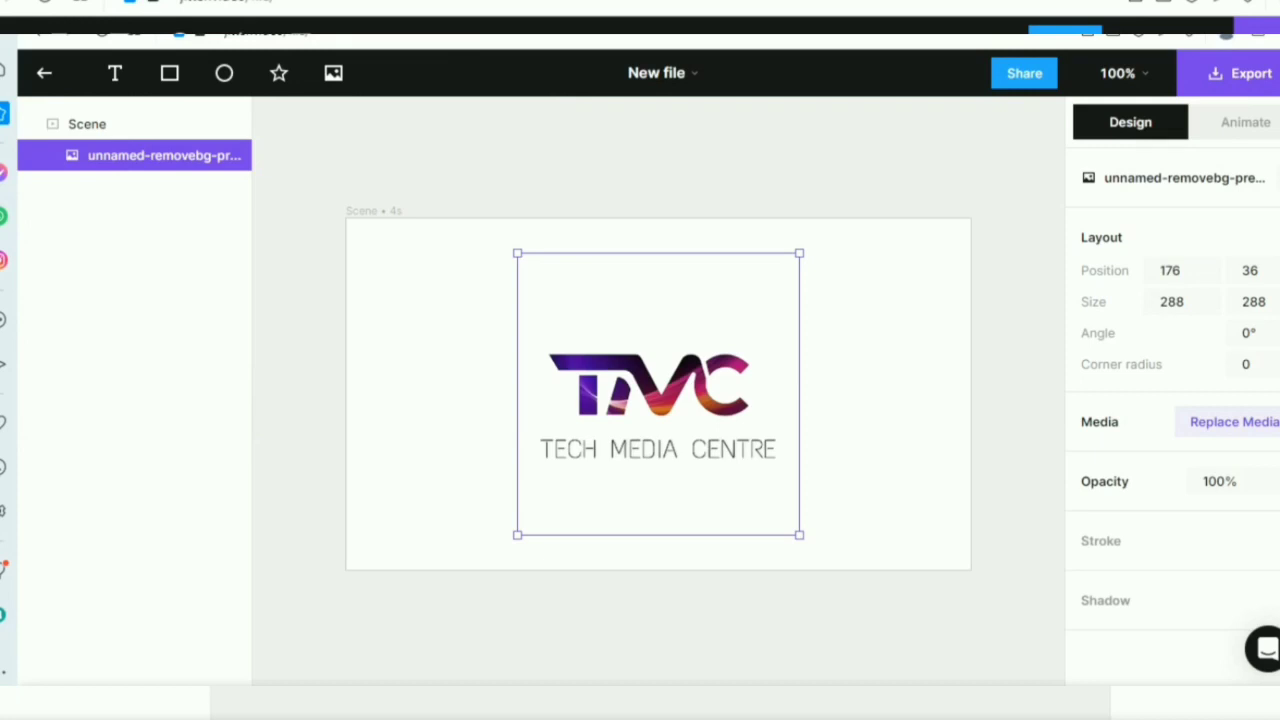
# Step: Set the logo image's size to 360 by 360
pyautogui.click(1183, 302)
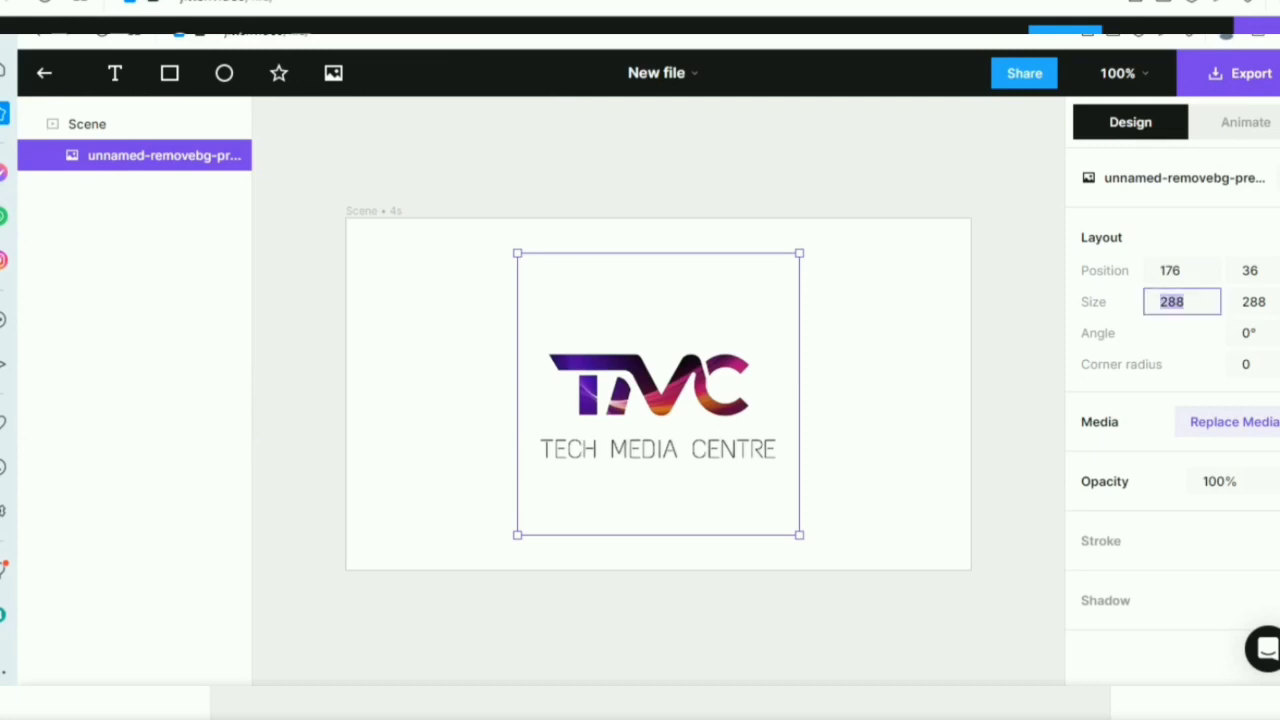
pyautogui.write('360')
pyautogui.press('Tab')
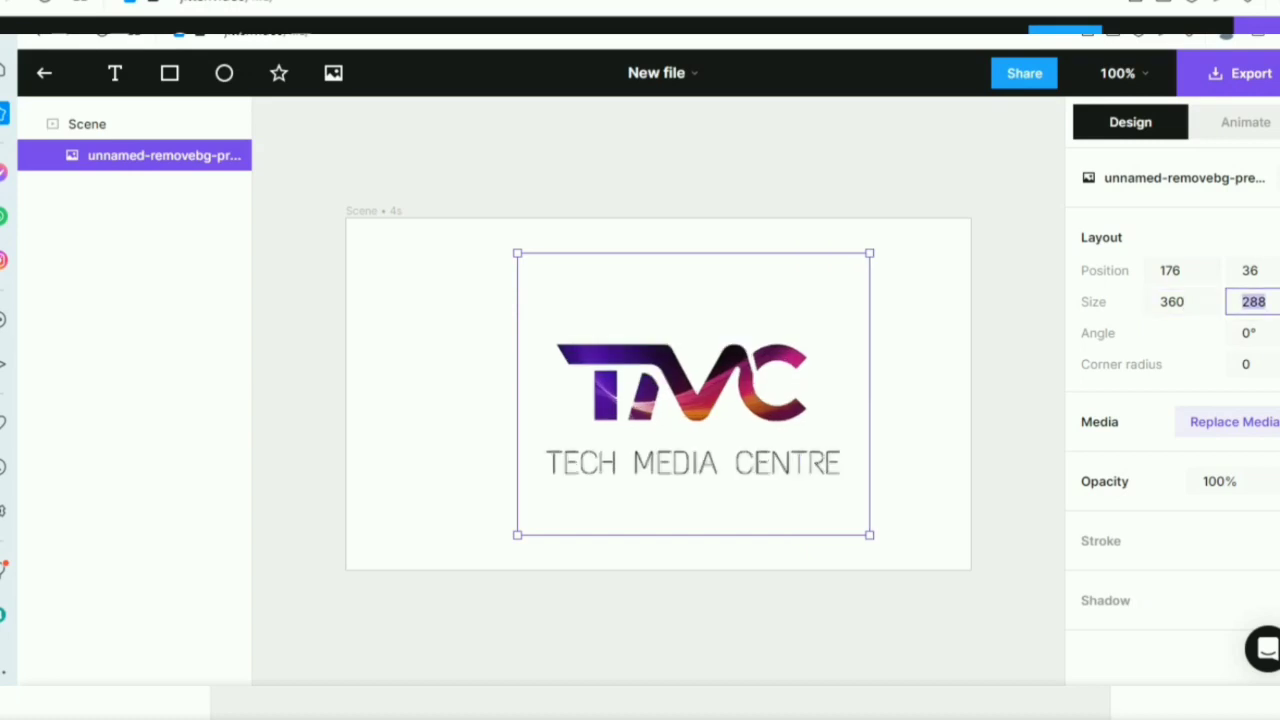
pyautogui.write('360')
# Step: Add a Color animation to the scene's background
pyautogui.click(87, 124)
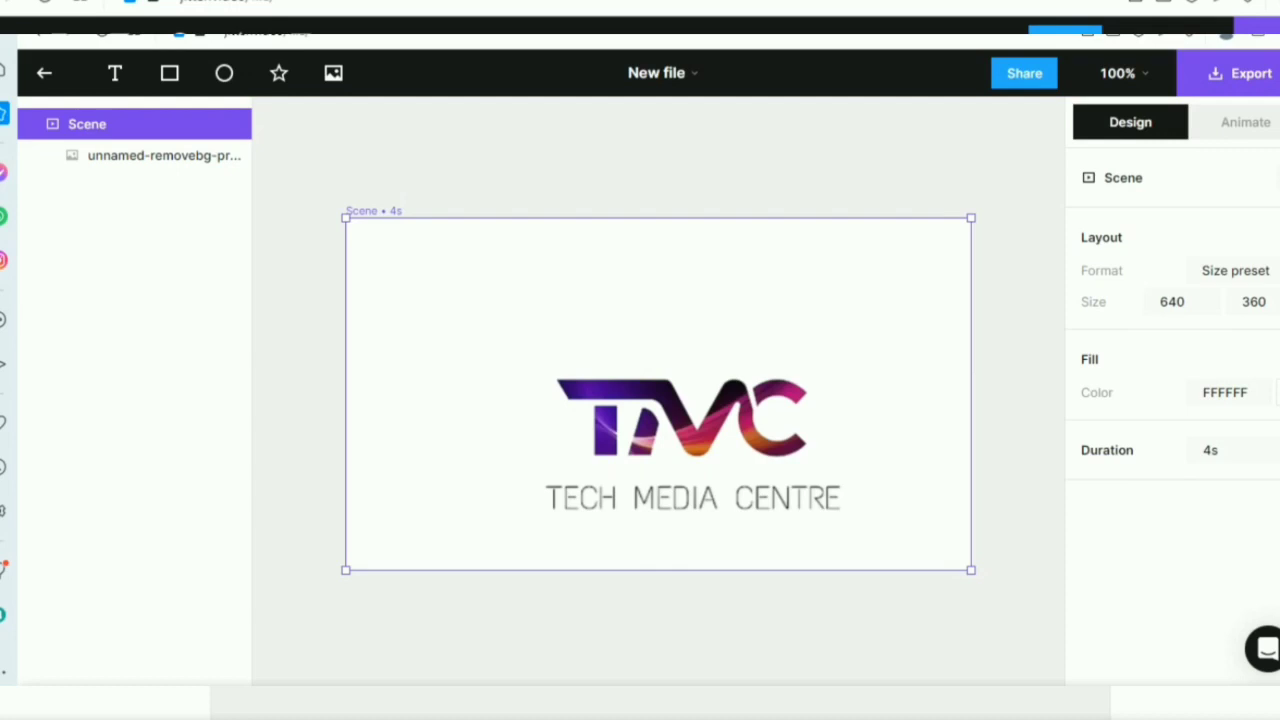
pyautogui.click(1245, 122)
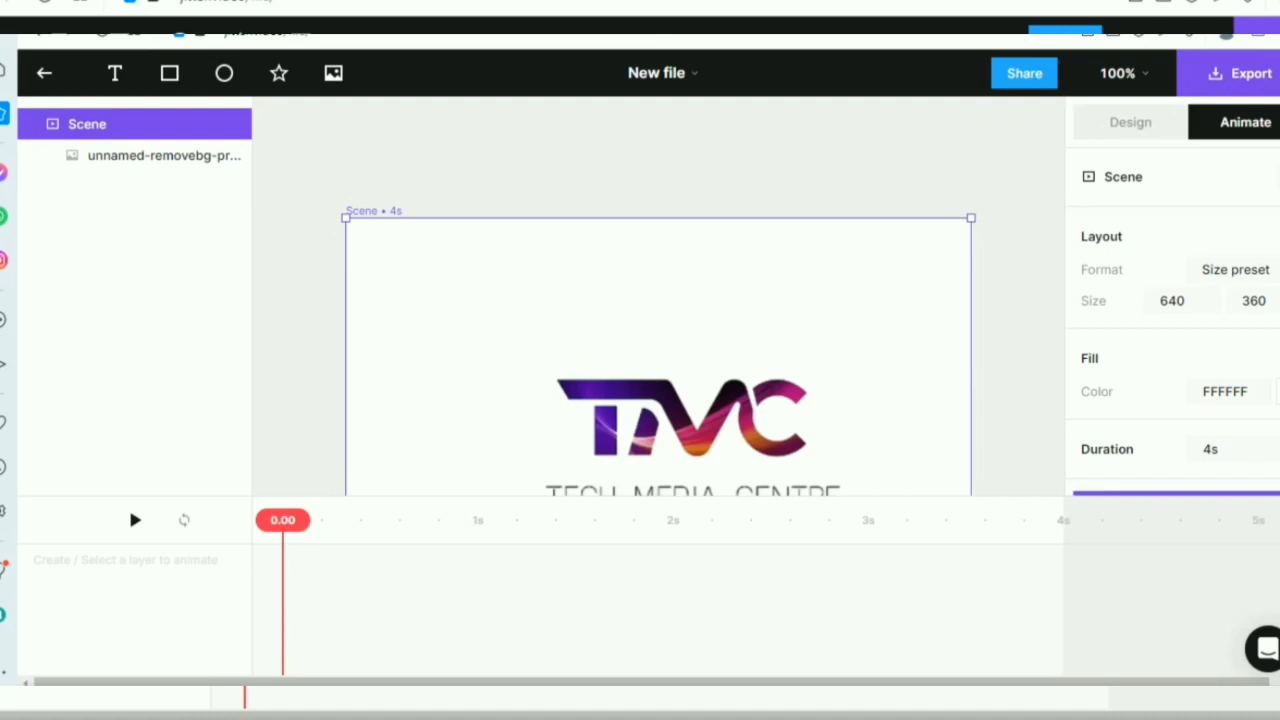
pyautogui.scroll(-1, 1173, 328)
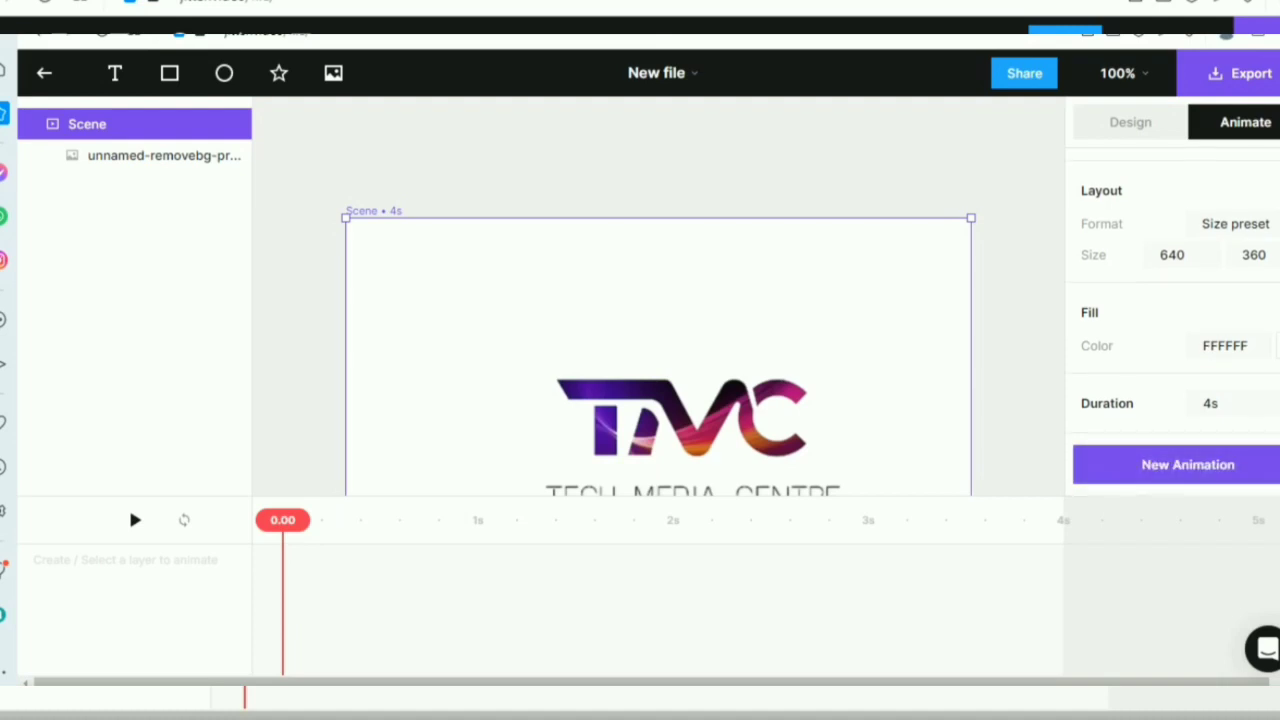
pyautogui.click(1187, 465)
pyautogui.click(1163, 490)
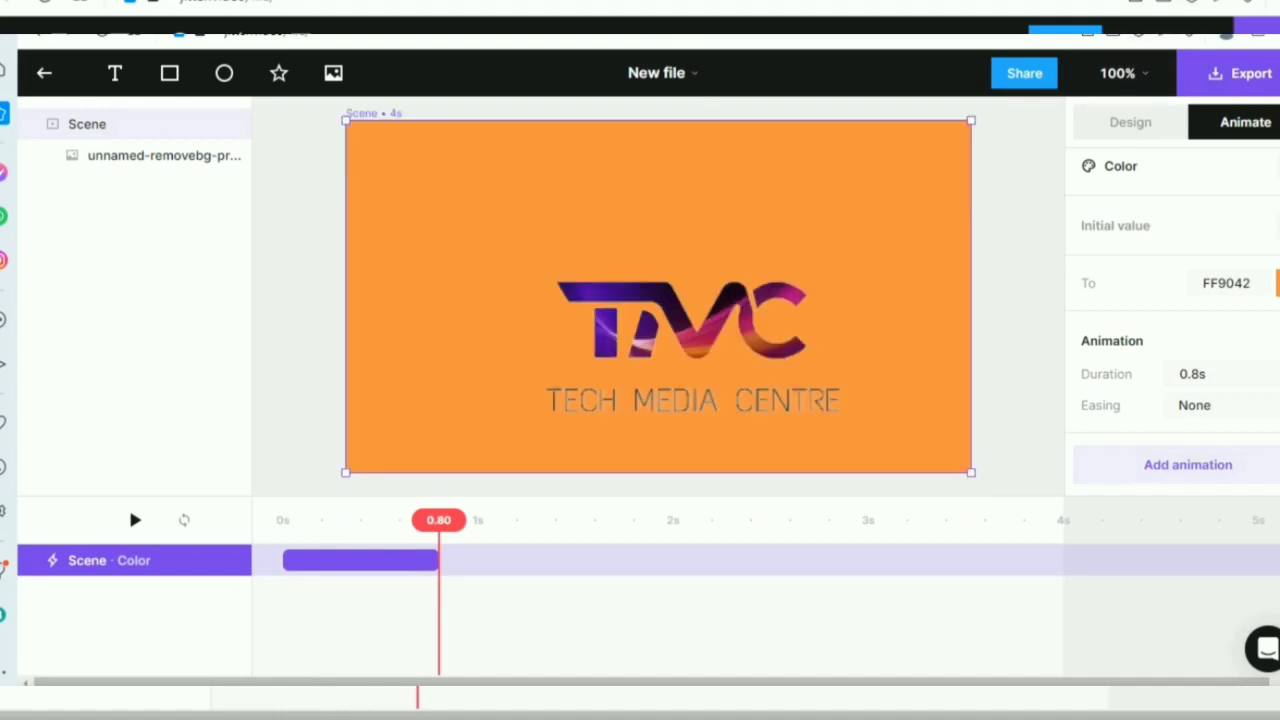
# Step: Center the logo in the scene and add a Slide in animation to it
pyautogui.moveTo(693, 347); pyautogui.dragTo(658, 312)
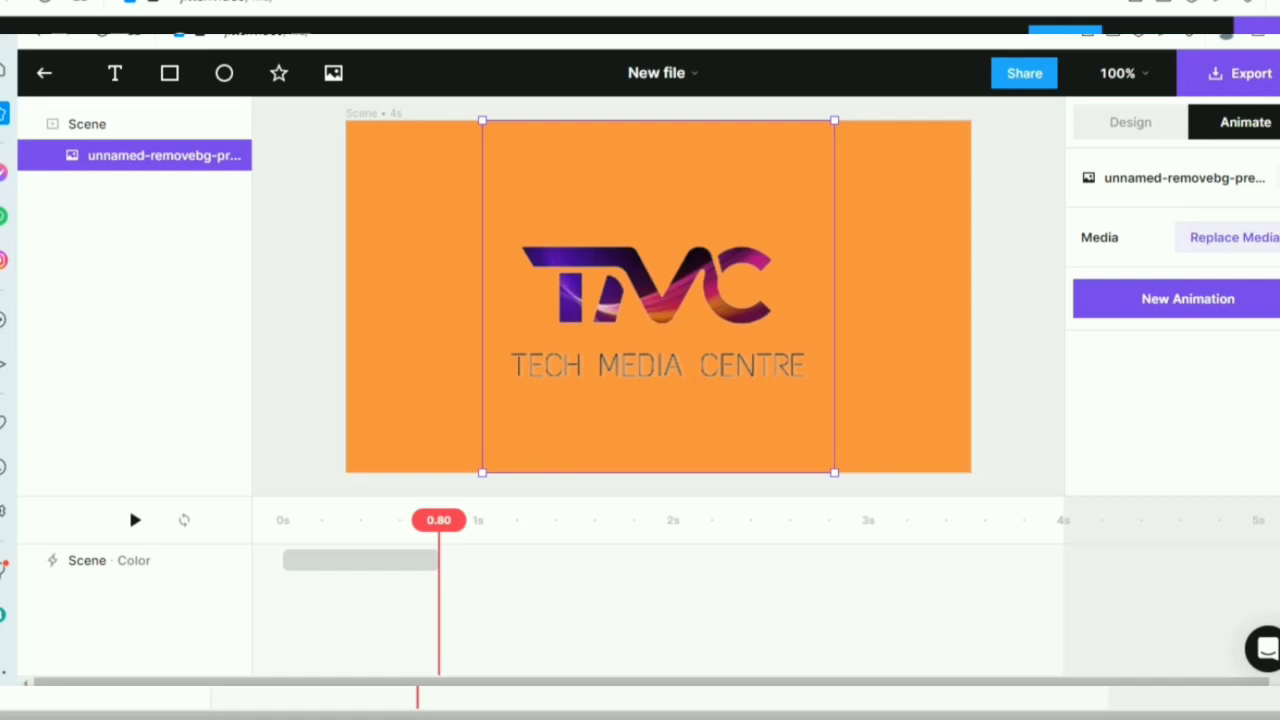
pyautogui.click(1188, 298)
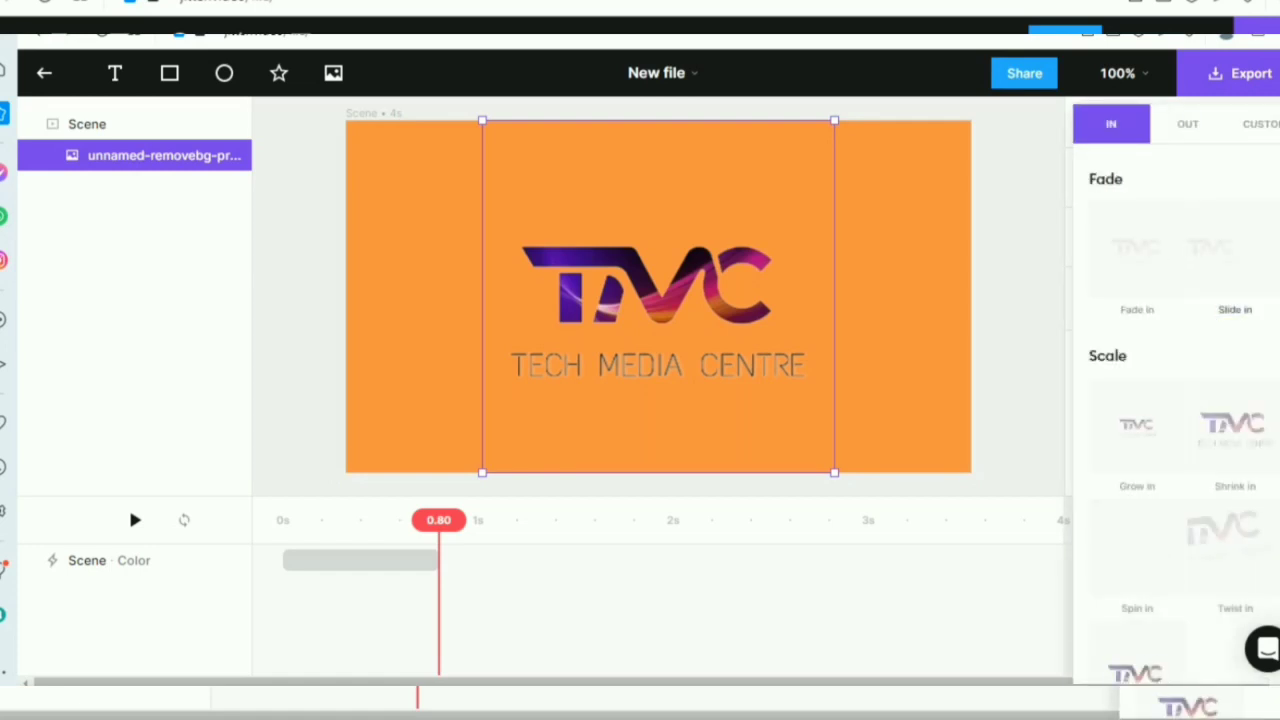
pyautogui.click(1234, 250)
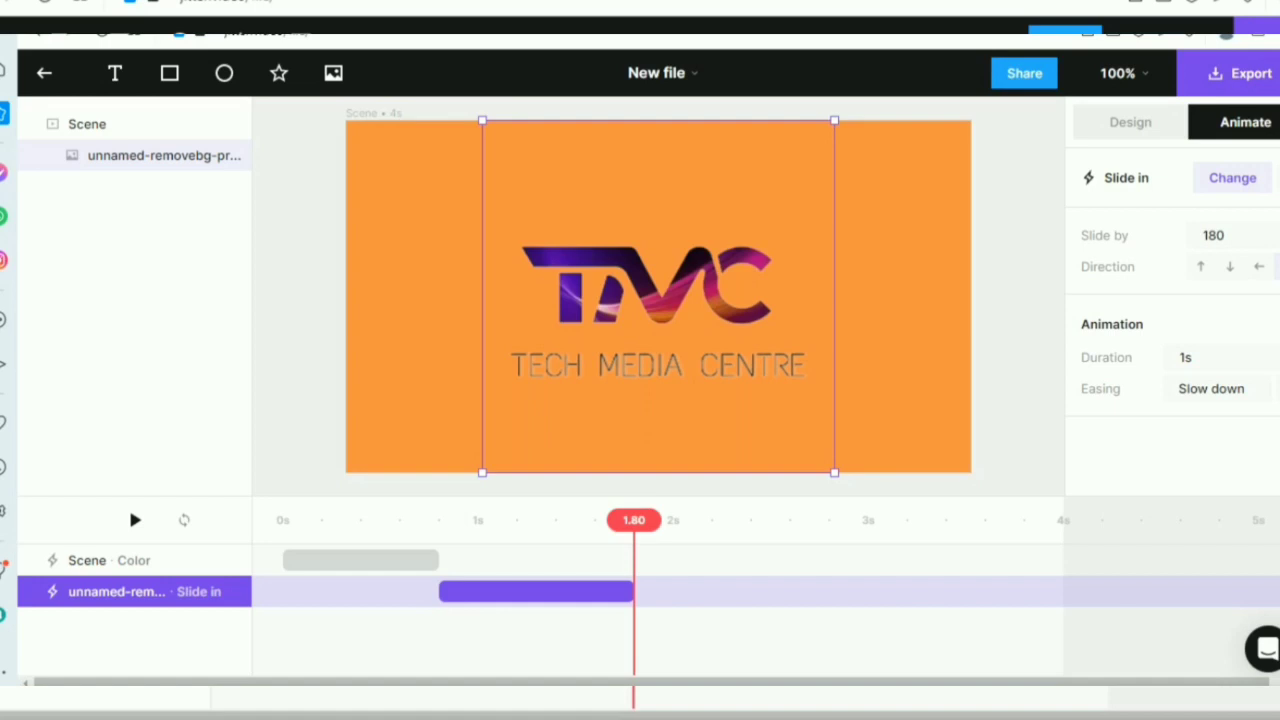
# Step: Add a Slide out animation to the logo, following its Slide in animation
pyautogui.click(1130, 122)
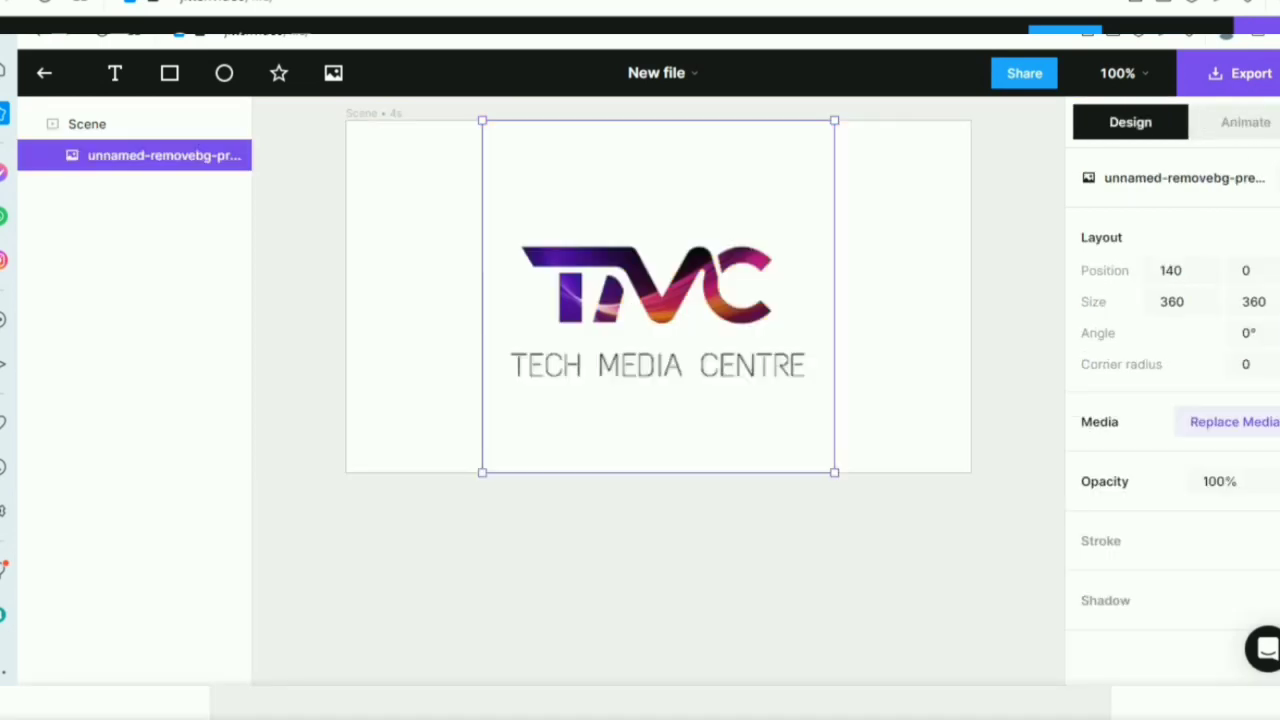
pyautogui.click(1245, 122)
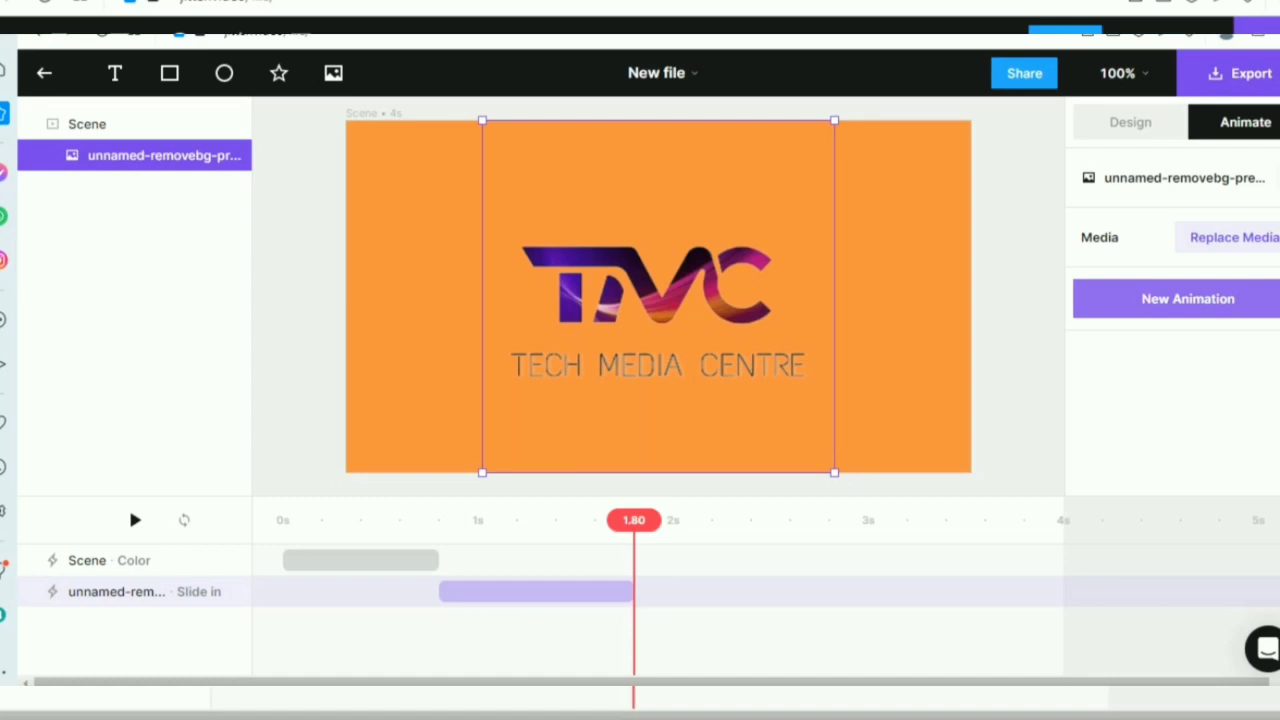
pyautogui.click(1212, 299)
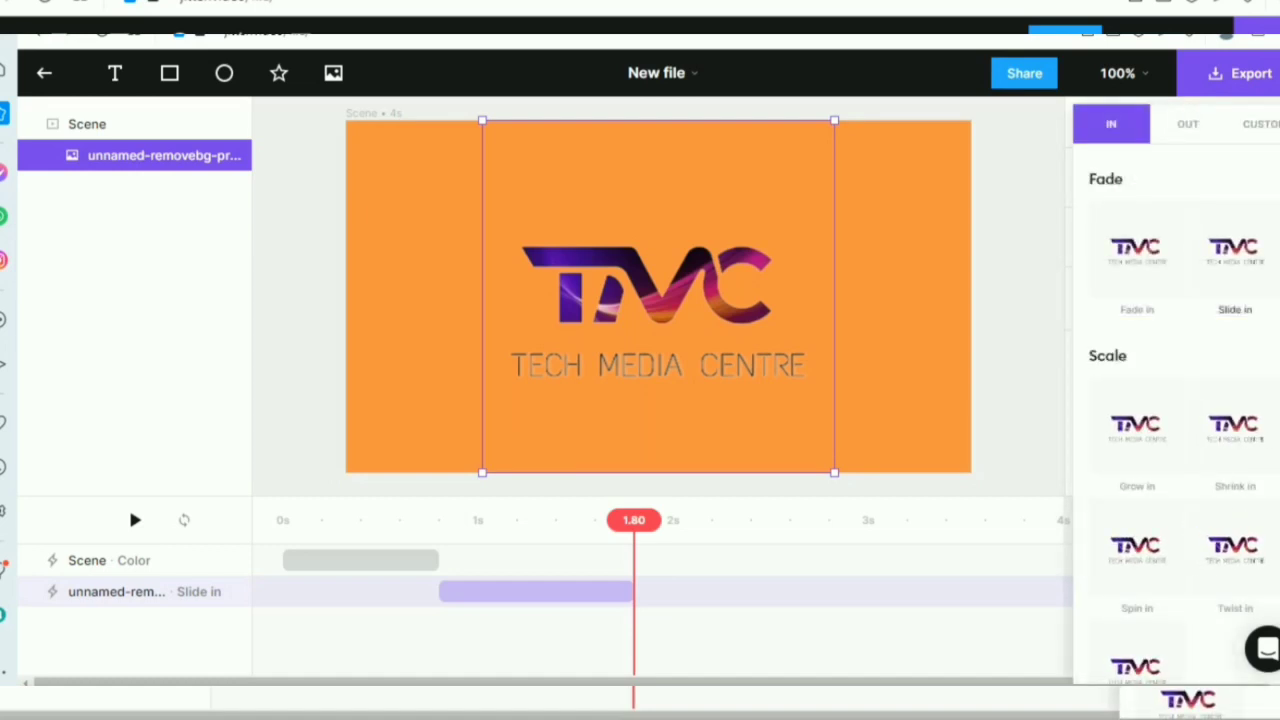
pyautogui.click(1188, 124)
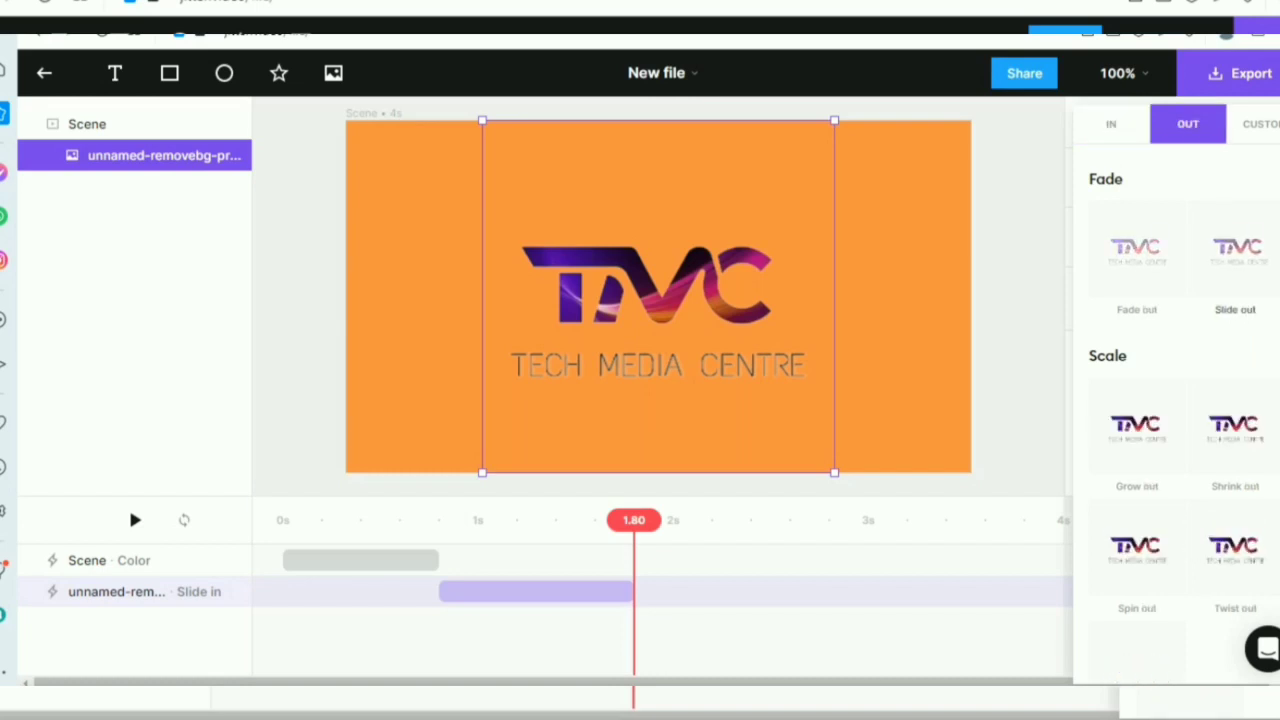
pyautogui.click(1235, 255)
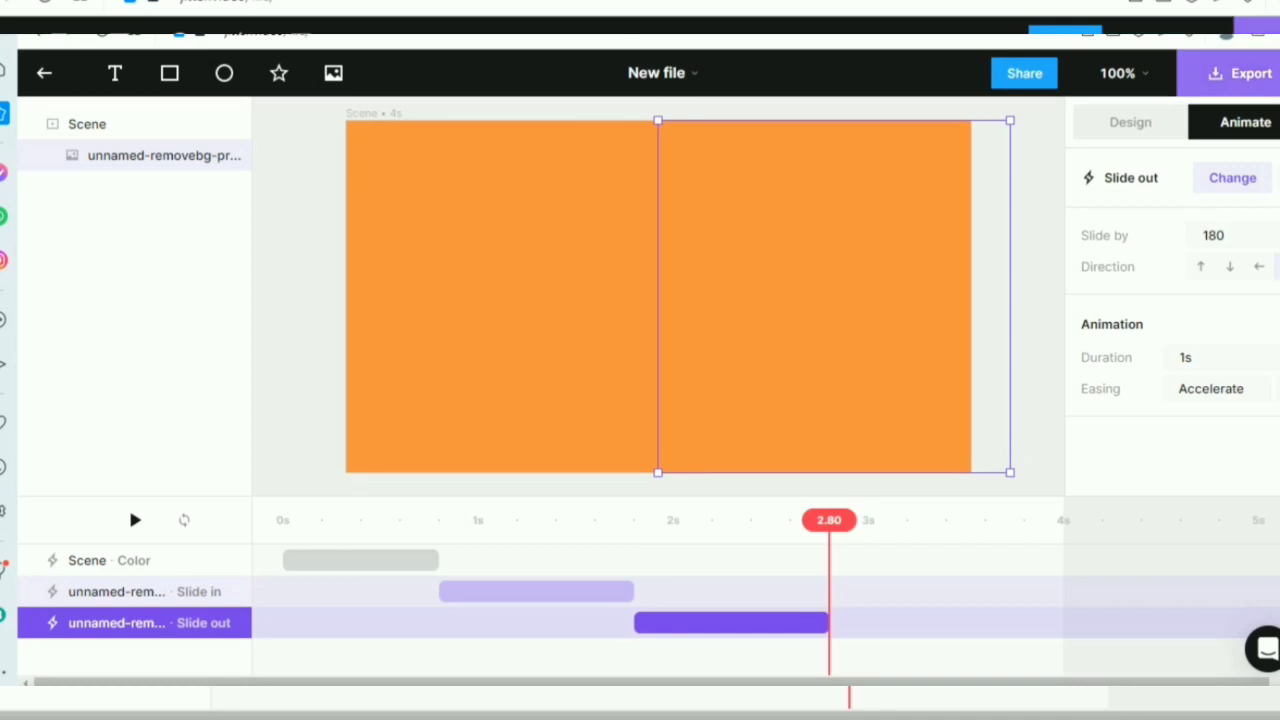
# Step: Export the animation as a GIF at 2x (1280×720 px) and download the exported file
pyautogui.click(1240, 73)
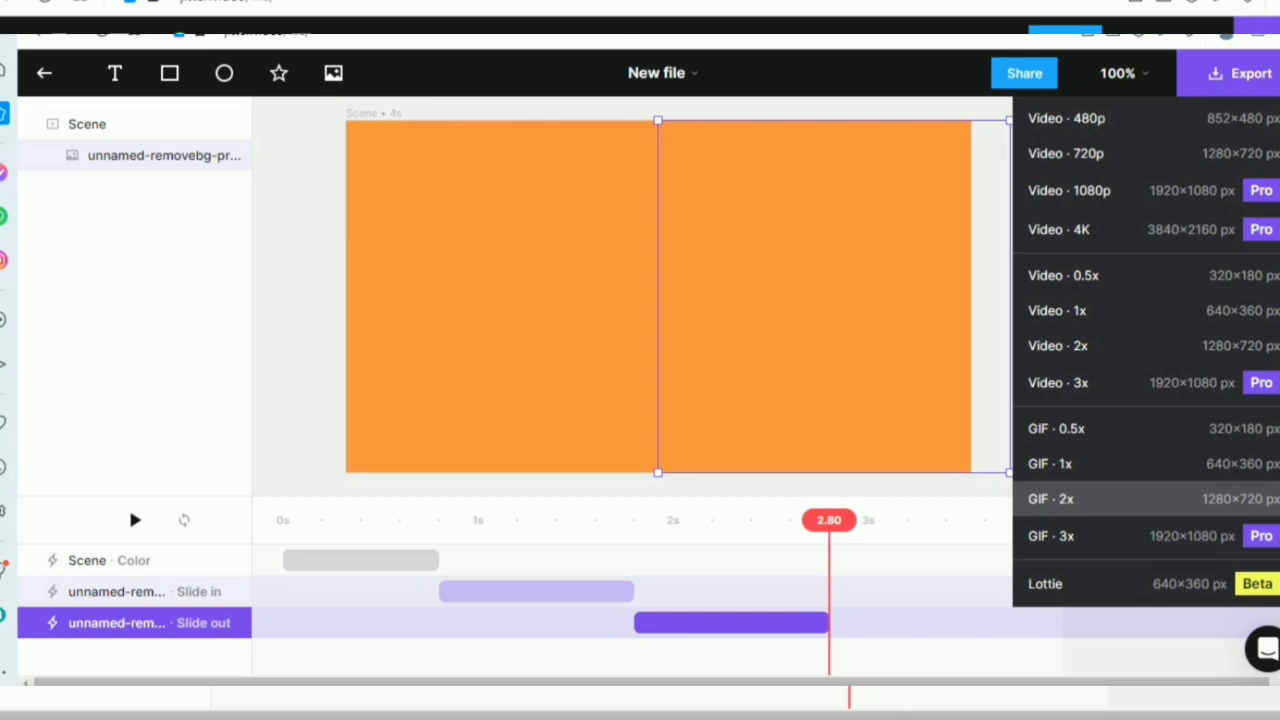
pyautogui.click(1050, 498)
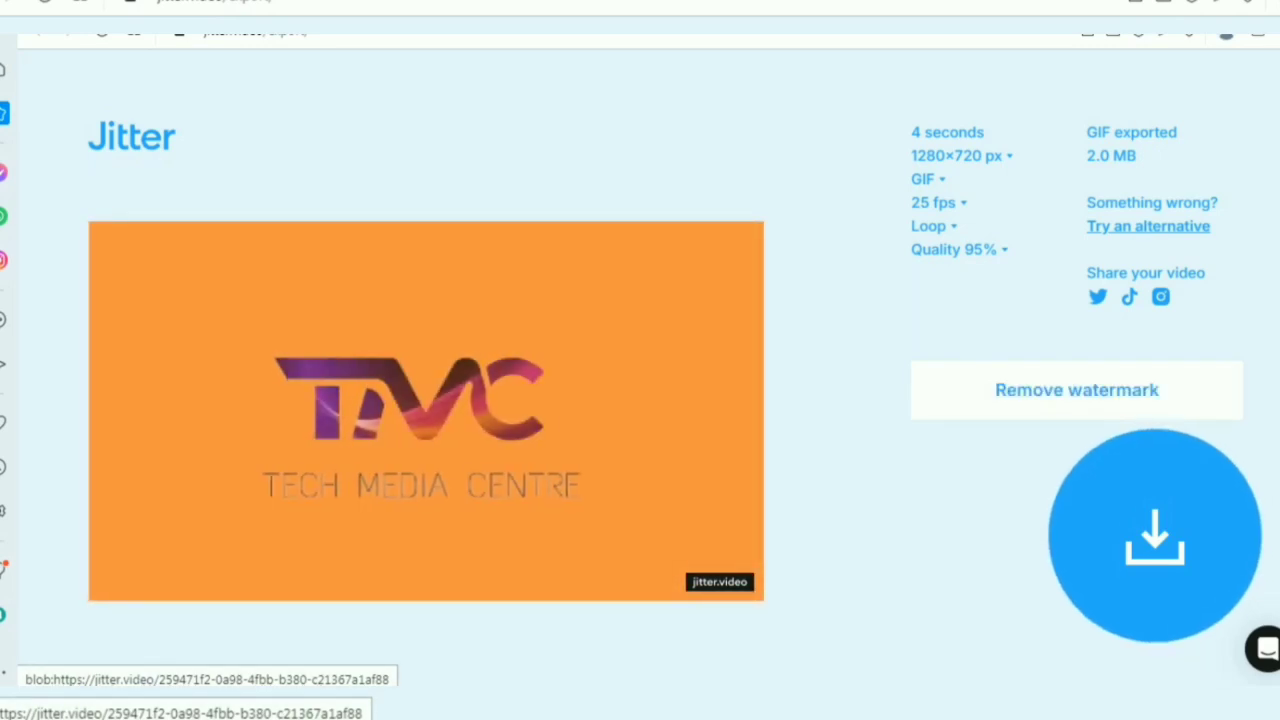
pyautogui.click(1077, 390)
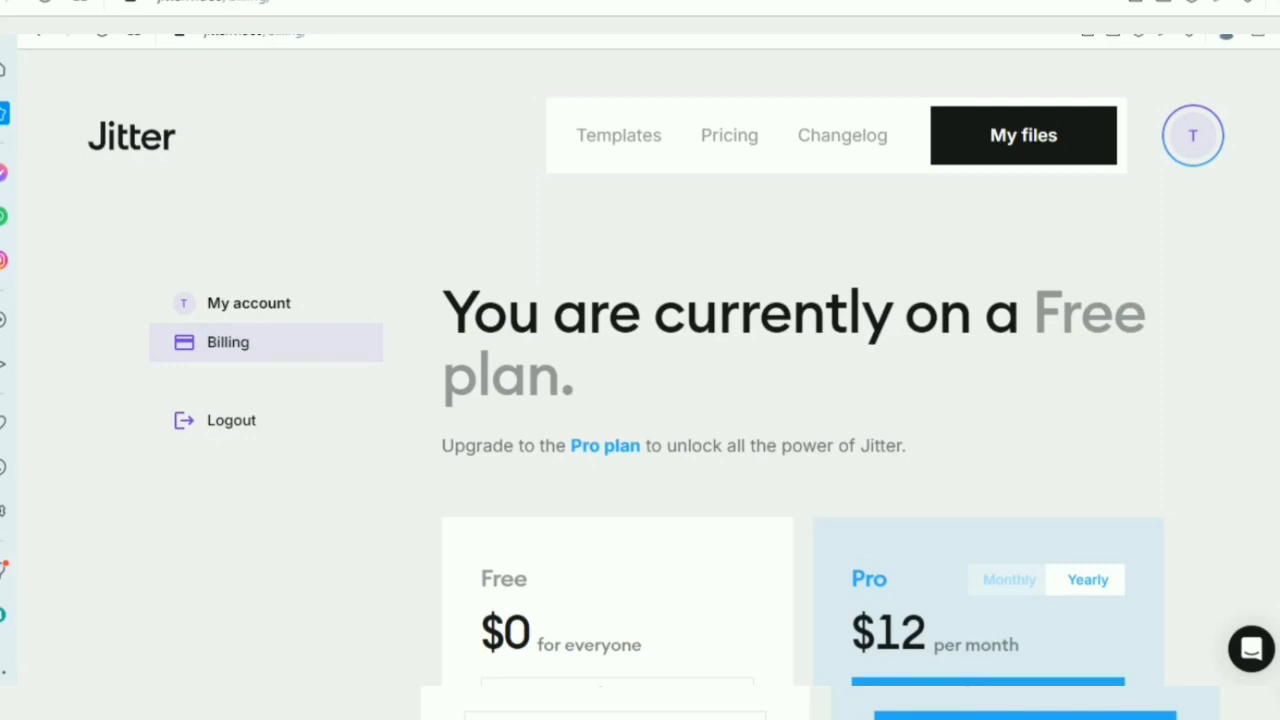
pyautogui.click(38, 35)
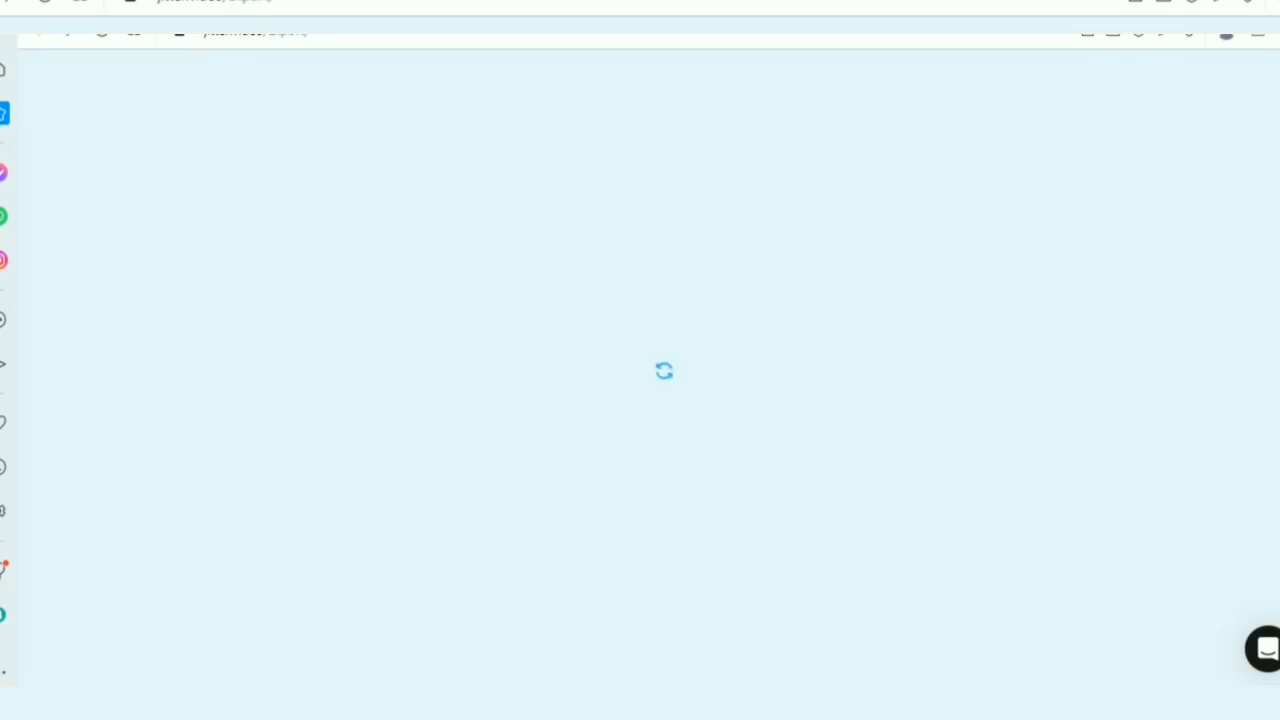
pyautogui.click(1155, 537)
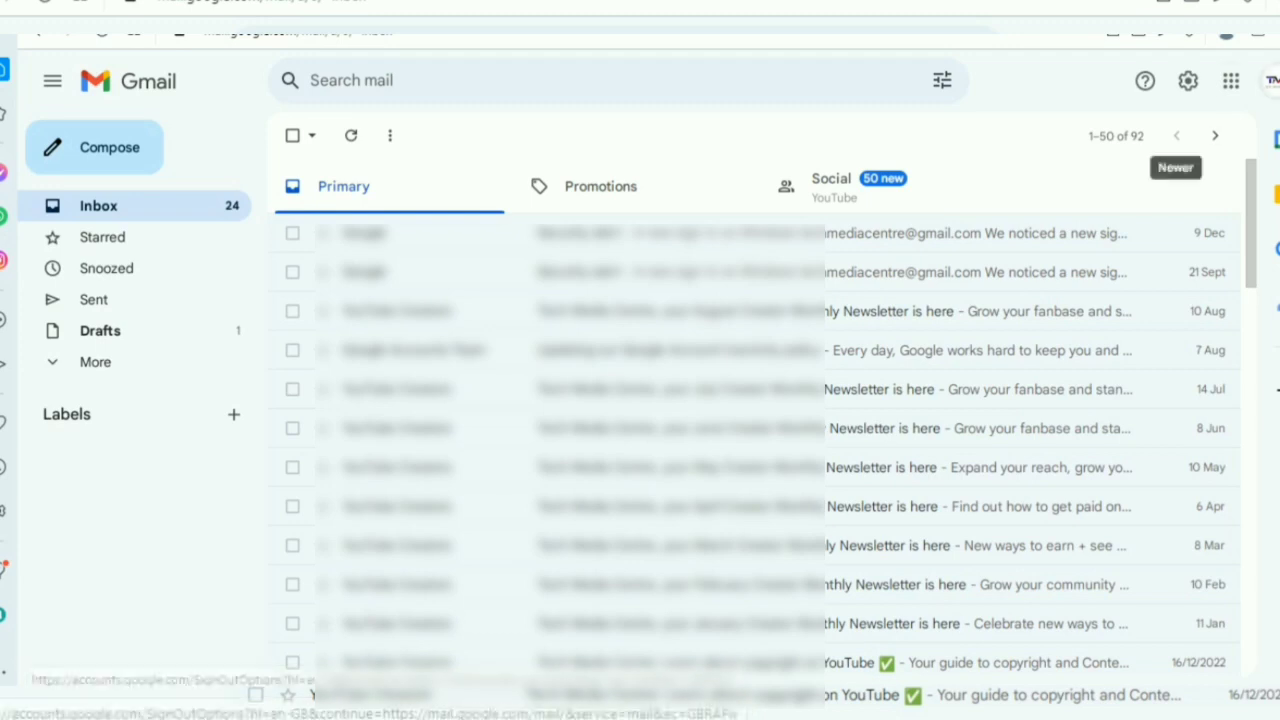
# Step: Open the Google Account profile picture for changing, with the computer as the image source
pyautogui.click(1268, 80)
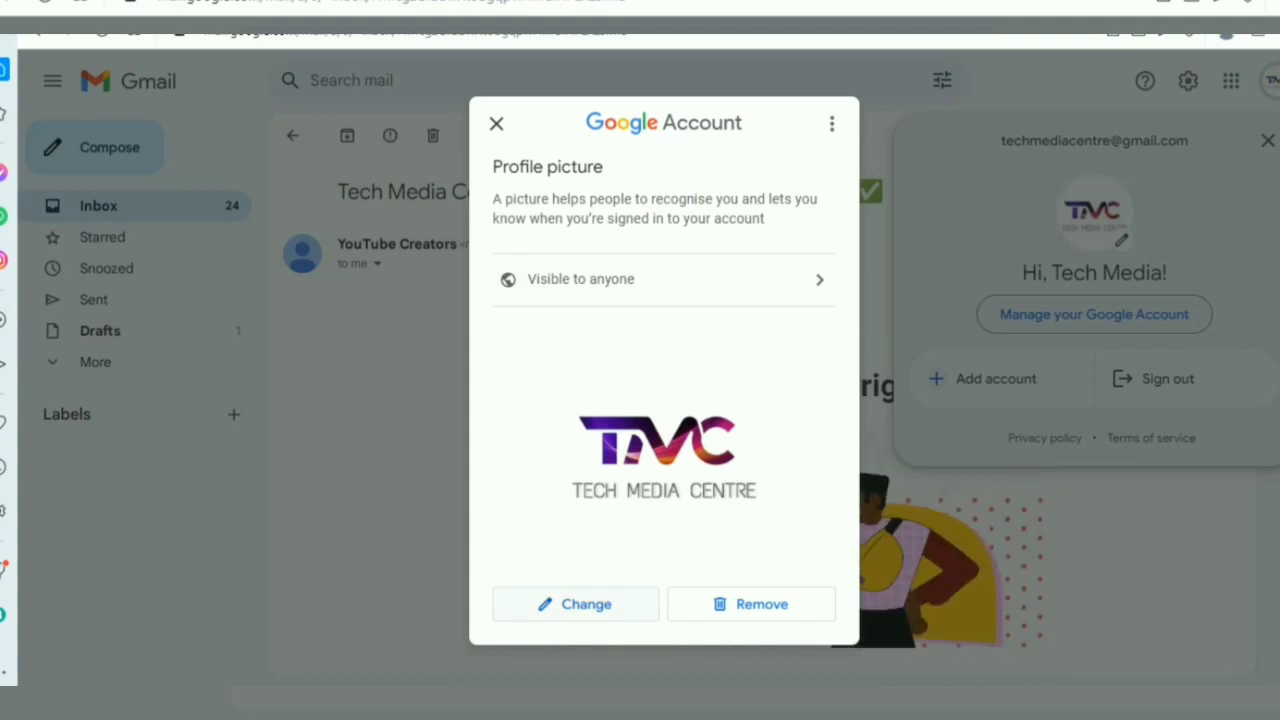
pyautogui.click(588, 604)
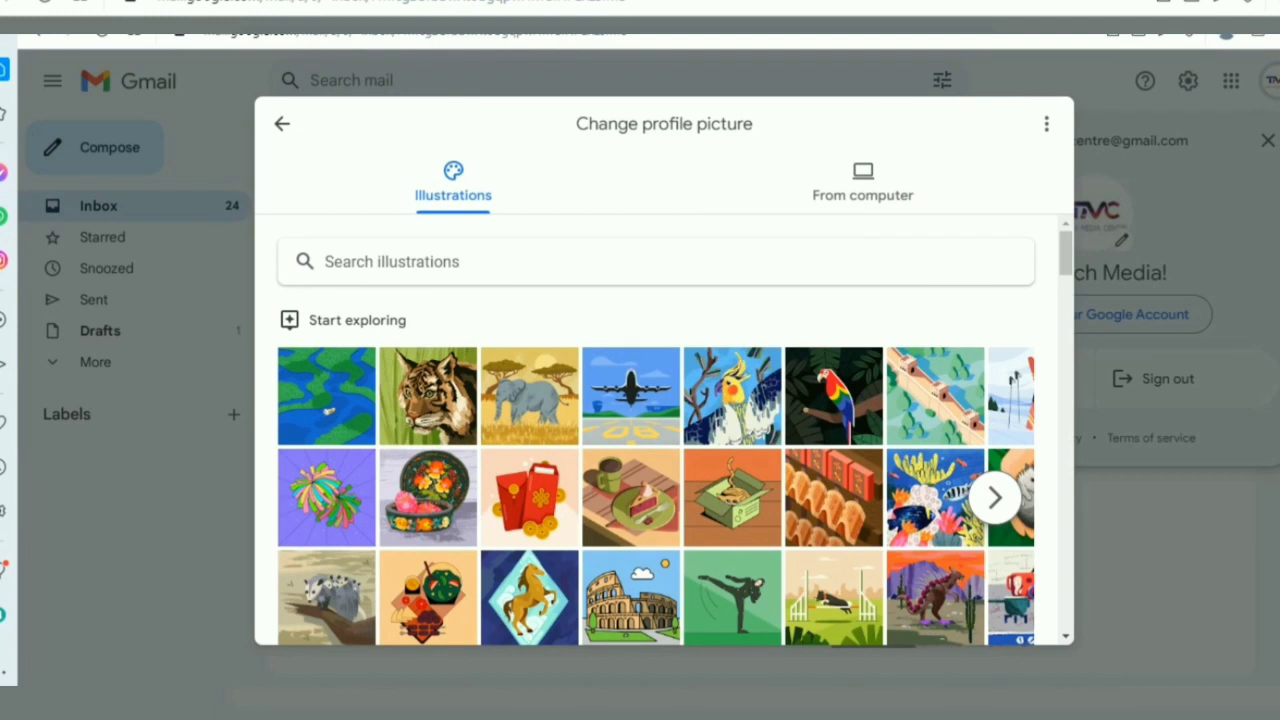
pyautogui.click(862, 183)
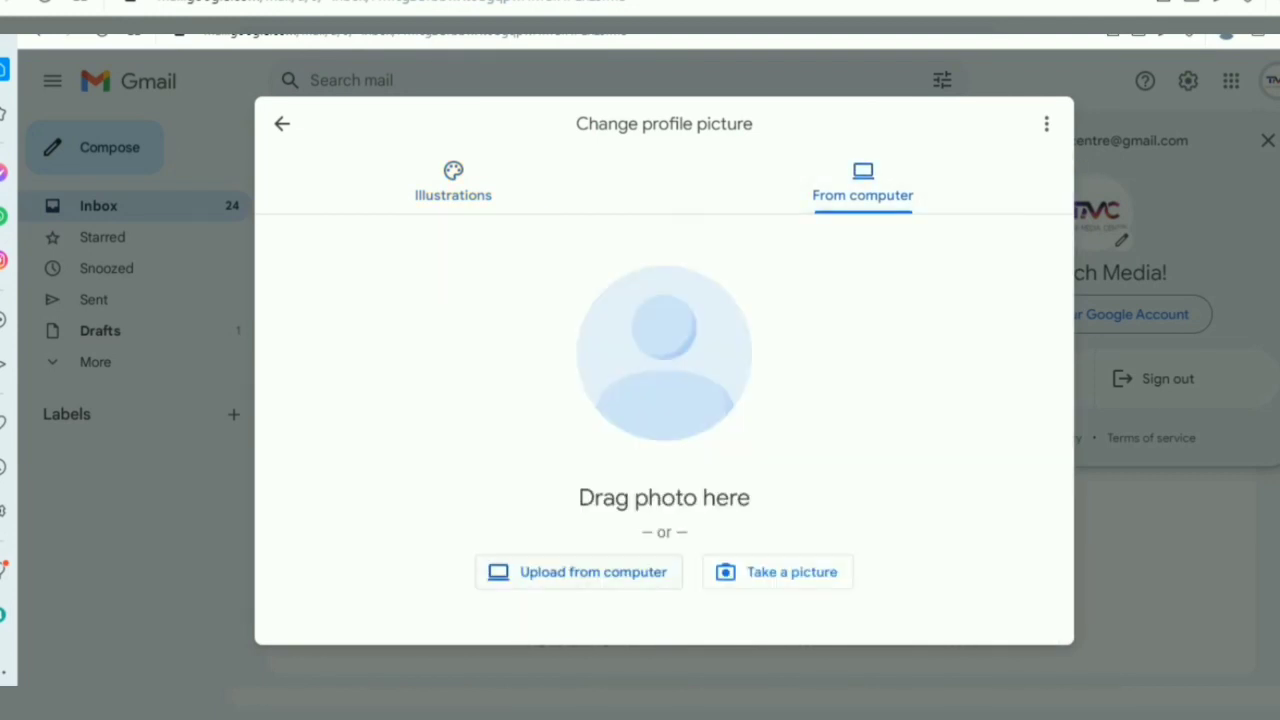
# Step: Upload the image file 1212 as the new profile picture and accept its default crop
pyautogui.click(578, 572)
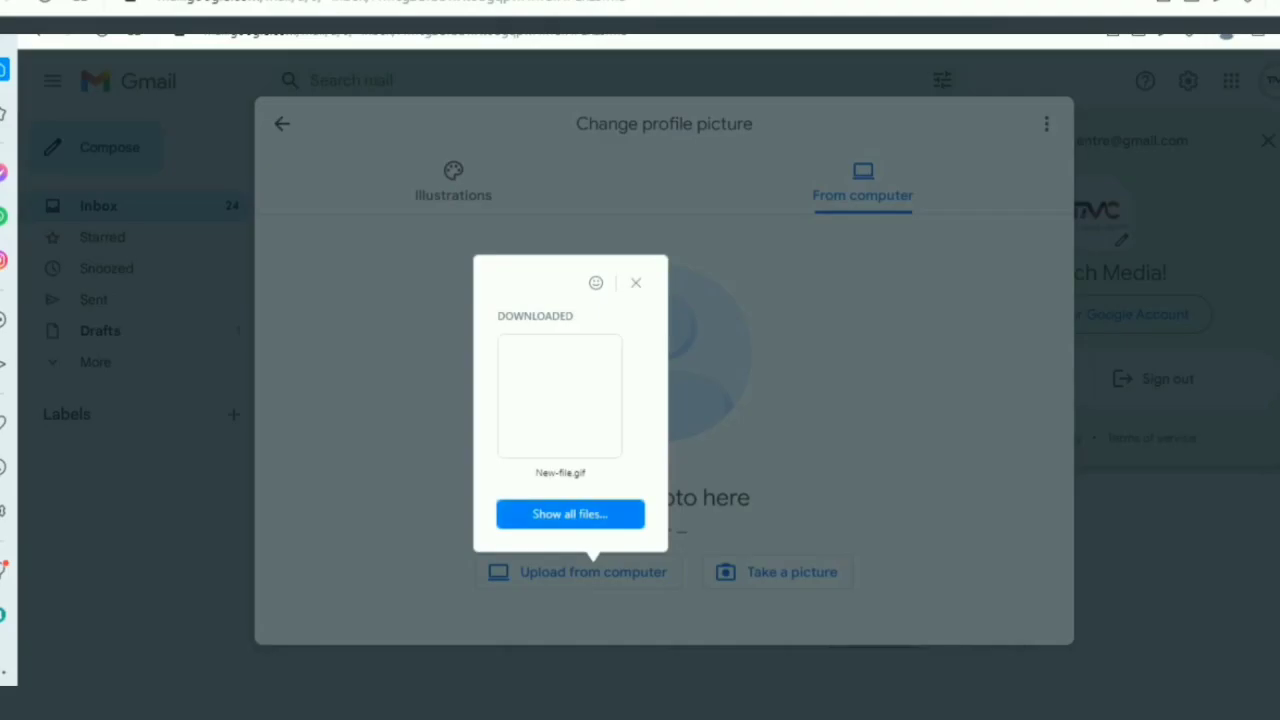
pyautogui.click(570, 514)
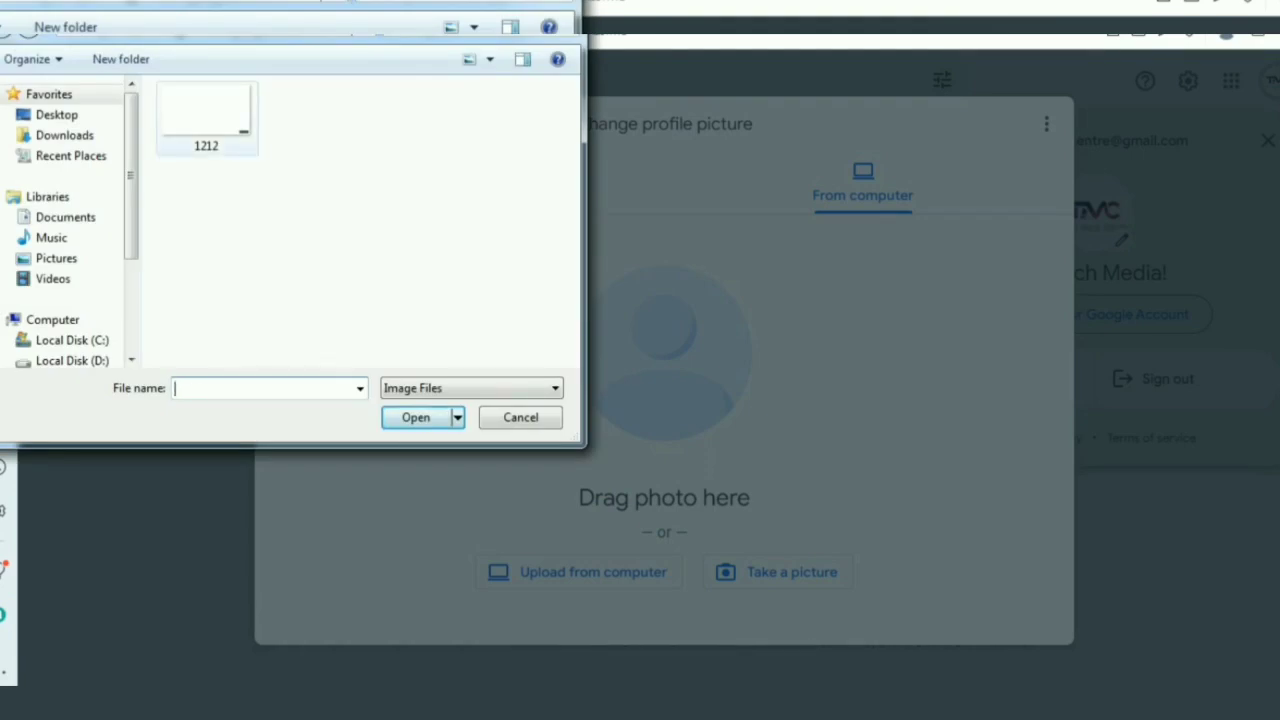
pyautogui.click(207, 118)
pyautogui.click(416, 418)
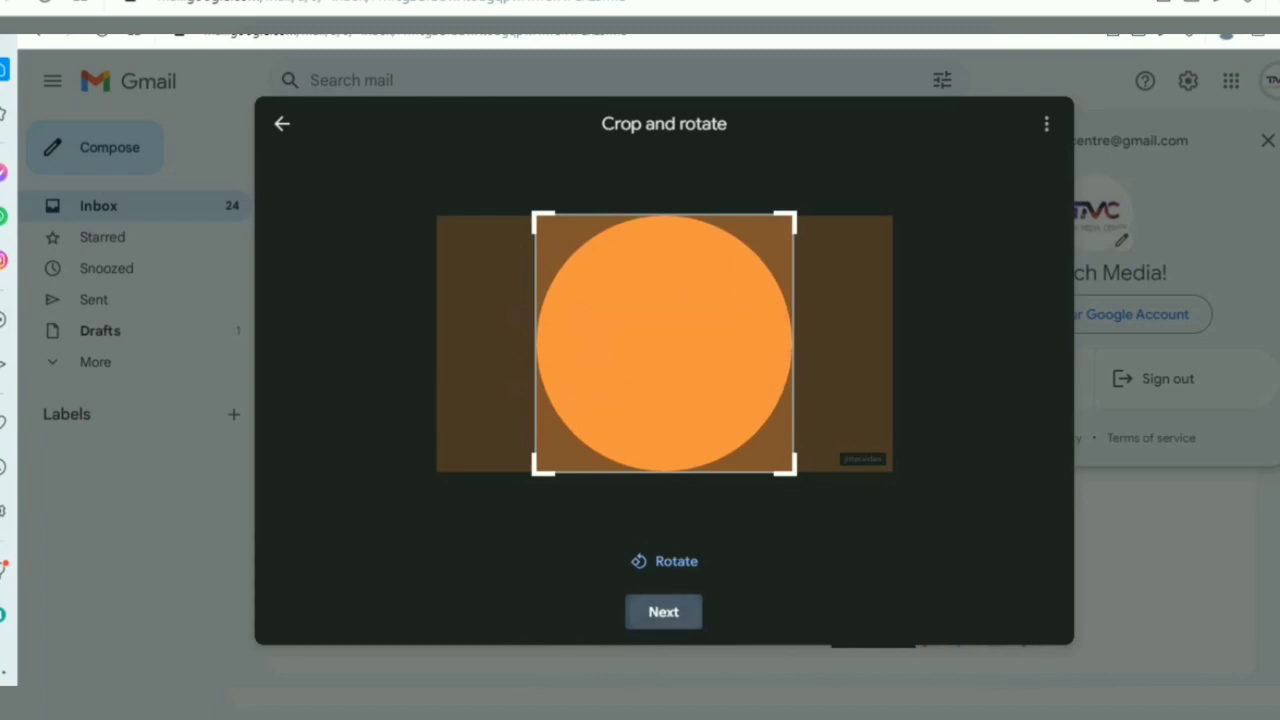
pyautogui.click(663, 611)
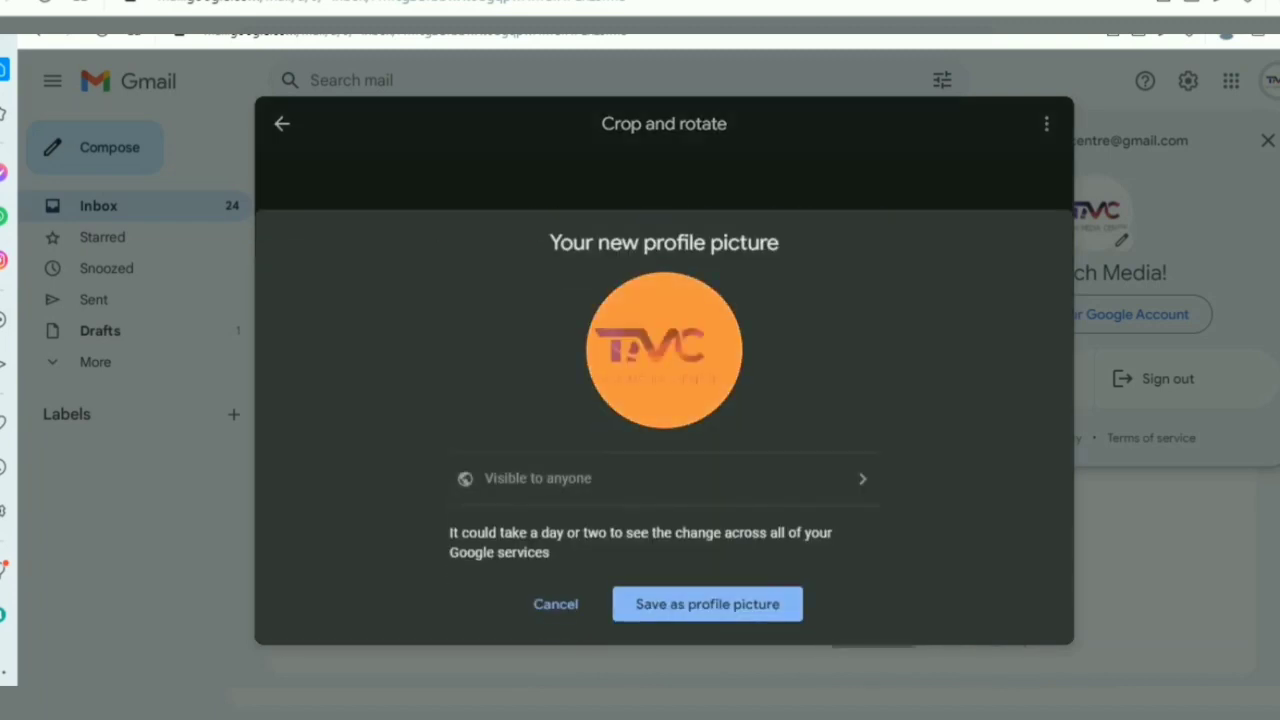